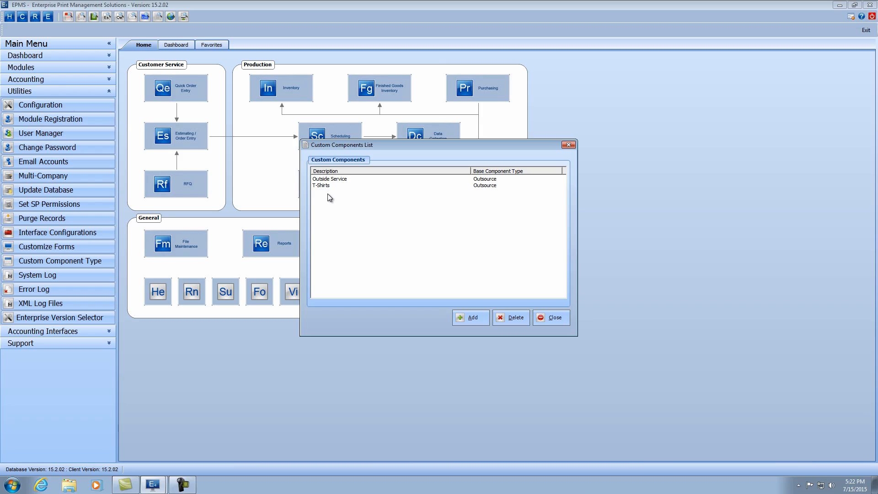
Step: Add a custom component named Promotional Items with base component type Outsource, and close the custom components list
left_click(468, 317)
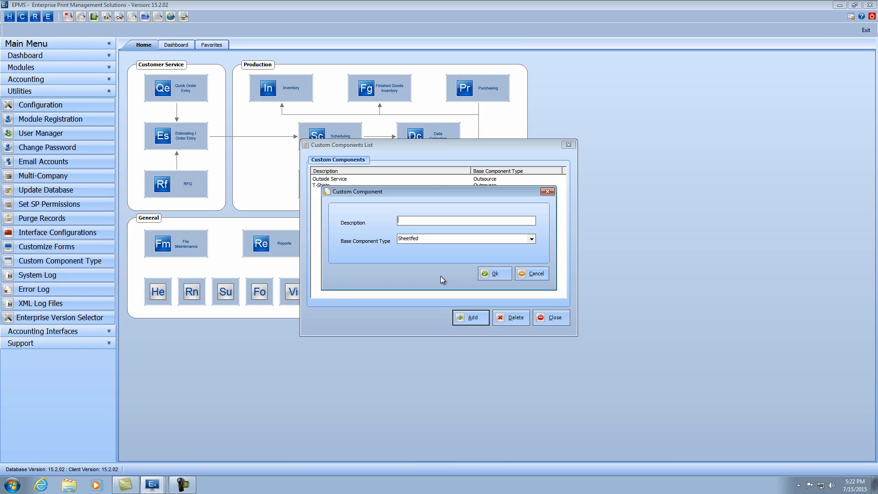
type("Promotional Items")
left_click(532, 239)
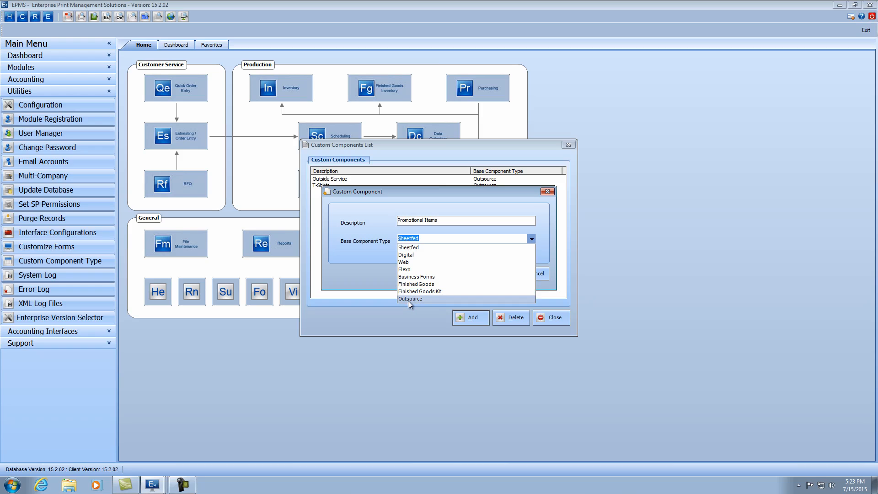
left_click(409, 300)
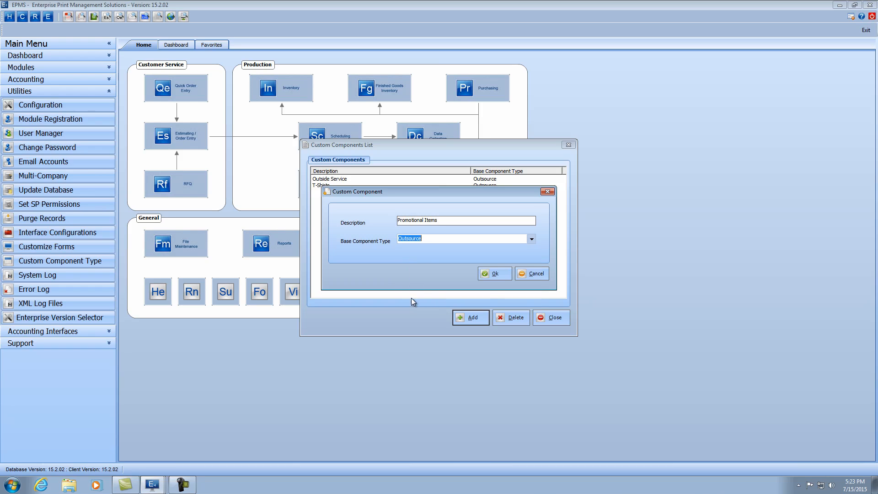
left_click(494, 275)
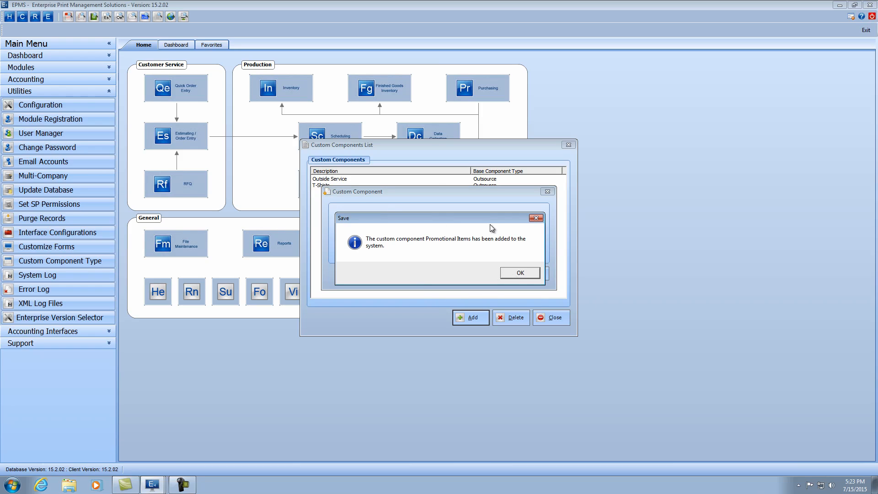
left_click(520, 273)
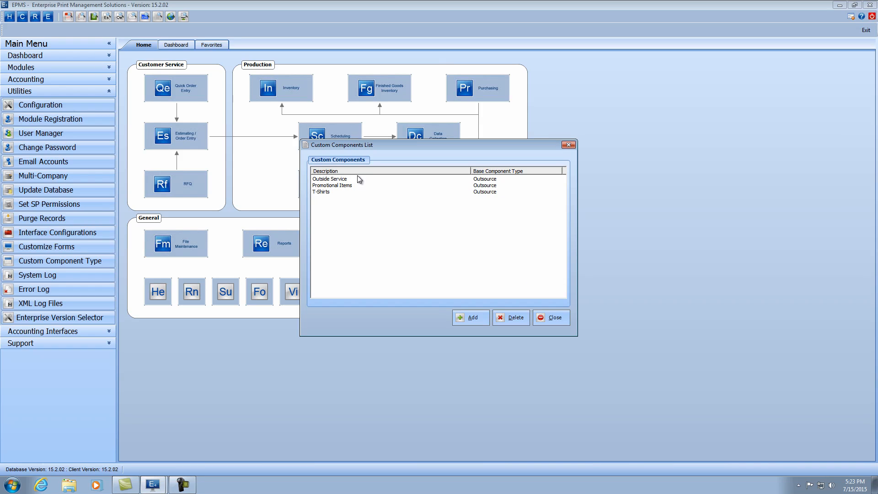
left_click(553, 319)
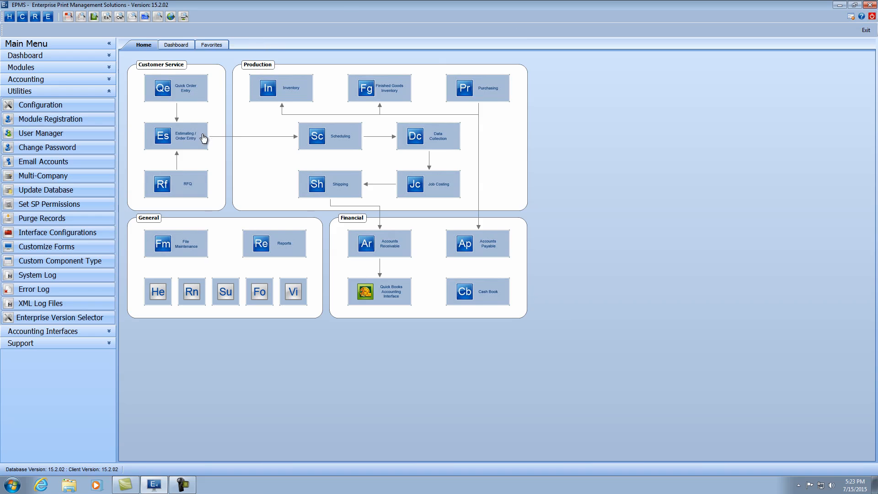
Step: Open Estimating/Order Entry, switch the list to Estimates, and start a new estimate with the job description T-Shirt
left_click(204, 138)
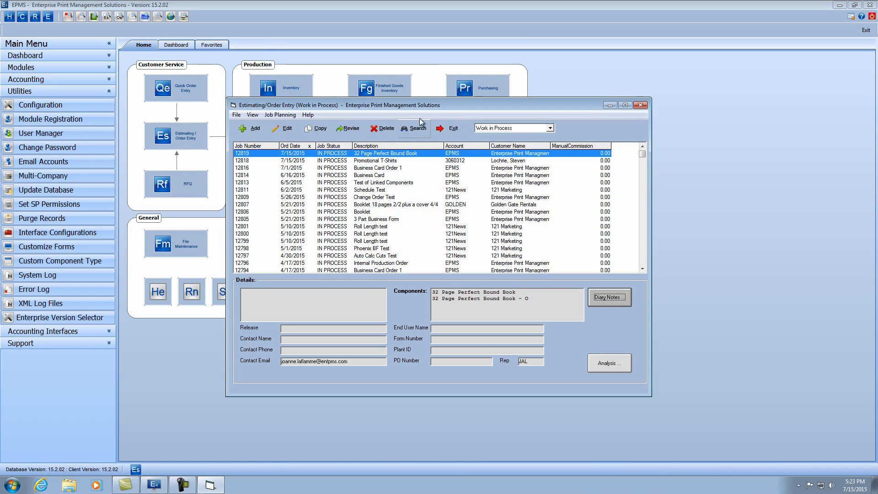
left_click(550, 129)
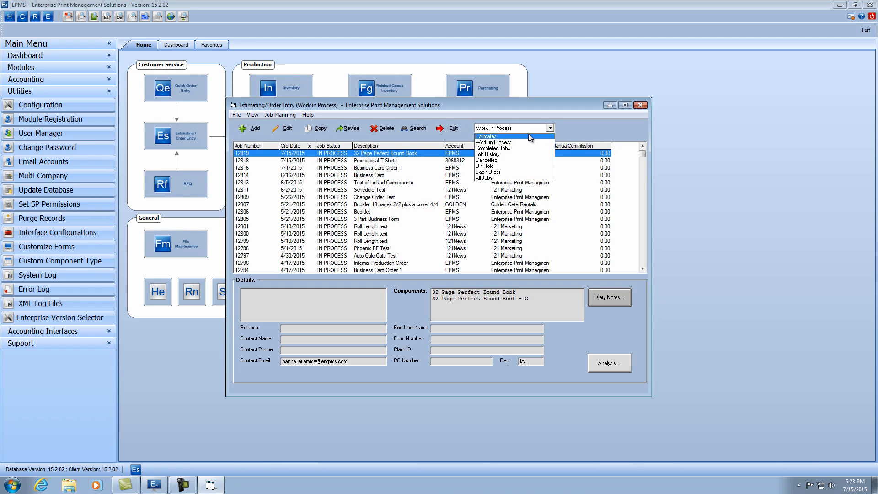
left_click(513, 136)
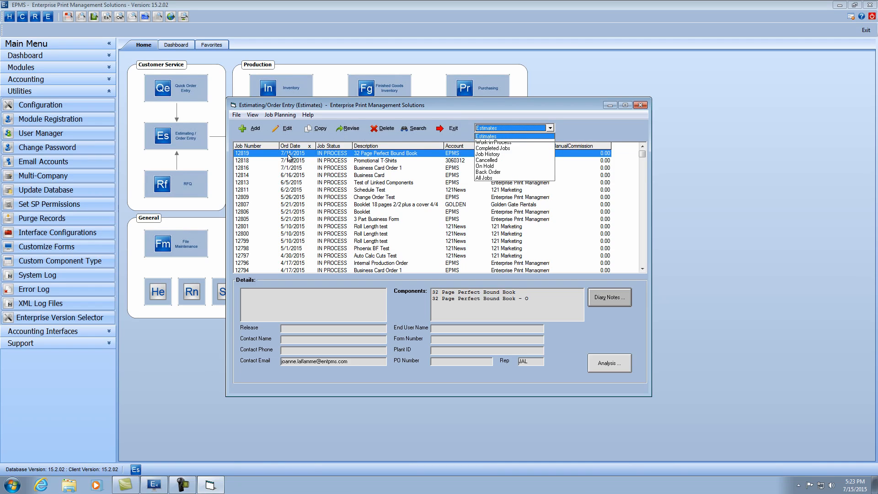
left_click(253, 125)
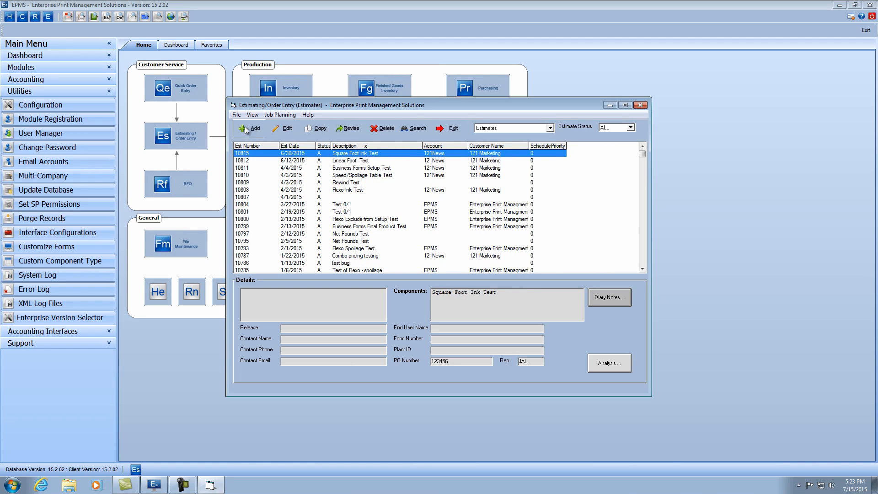
left_click(253, 132)
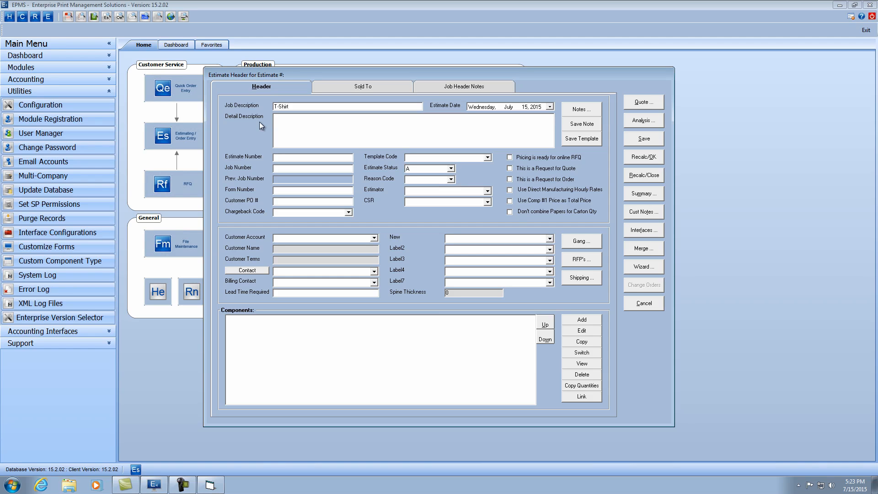
Step: Find the Enterprise Print Managment Solutions account in the customer list and assign it to the estimate
left_click(374, 238)
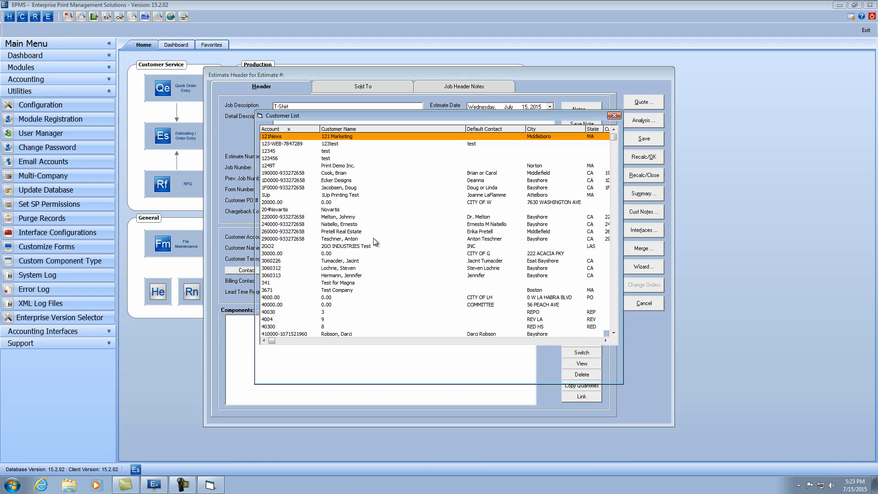
left_click(280, 131)
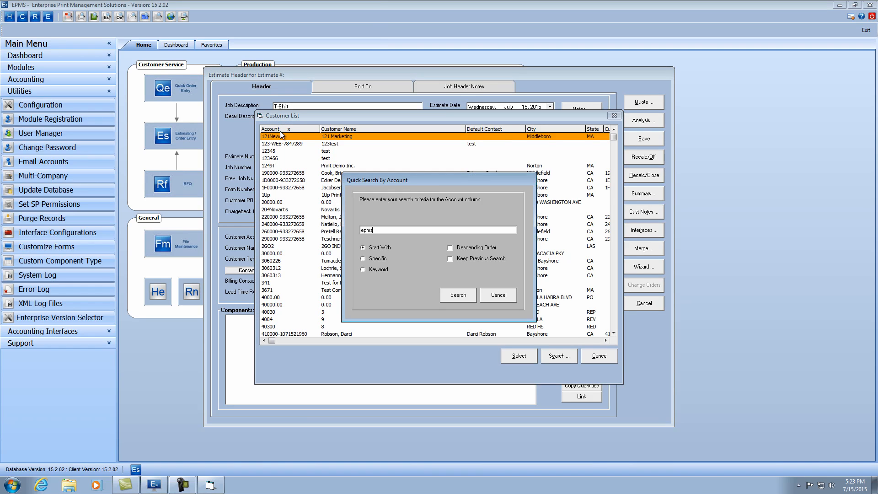
key("Return")
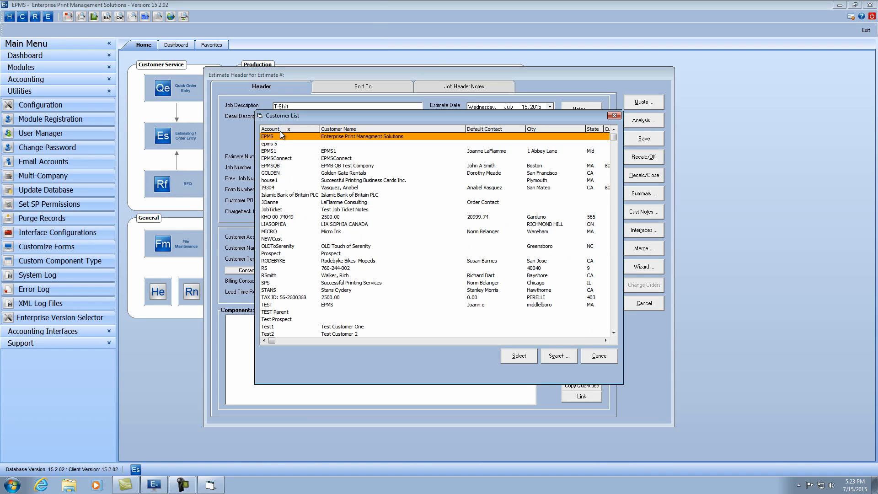
left_click(519, 357)
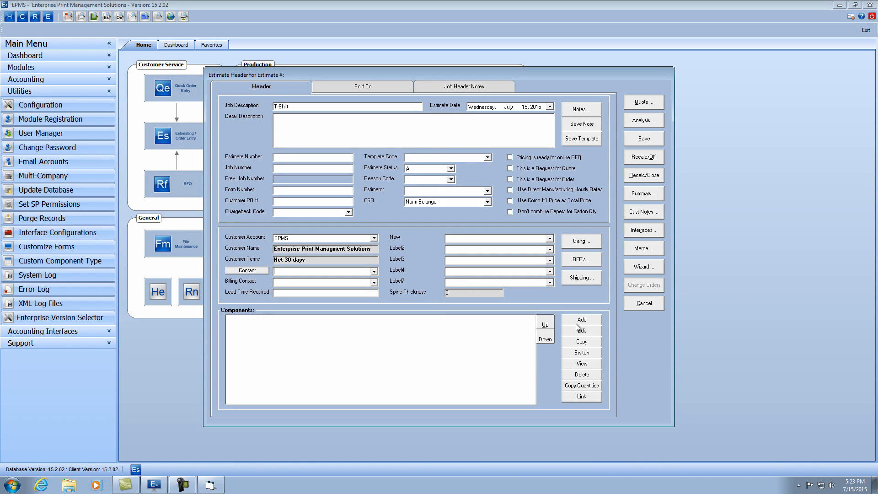
Step: Add a component of type T-Shirts to the estimate
left_click(582, 319)
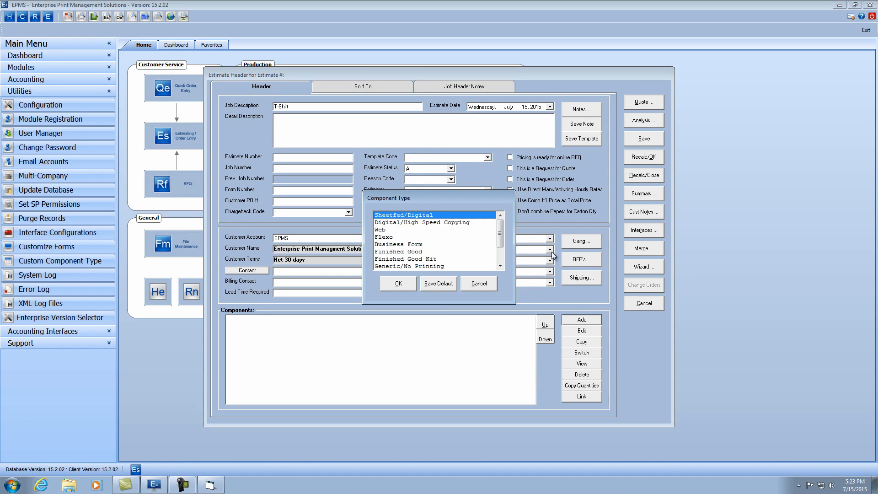
left_click_drag(501, 229, 509, 259)
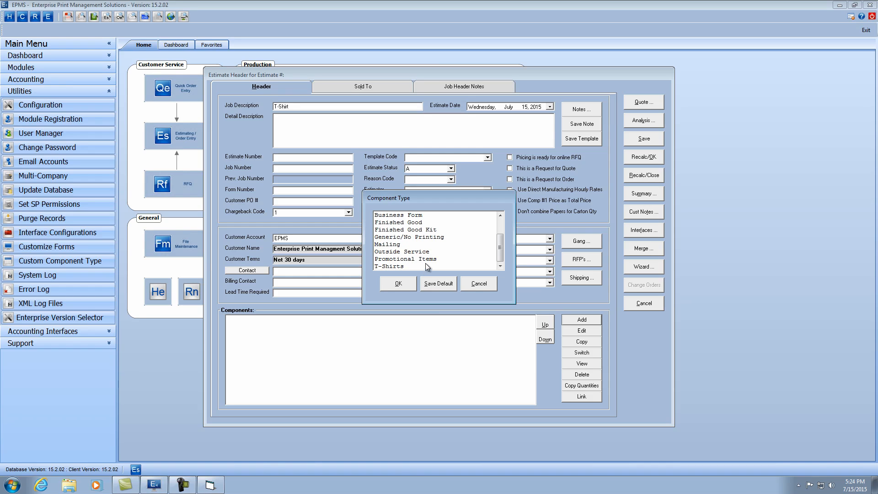
left_click(390, 266)
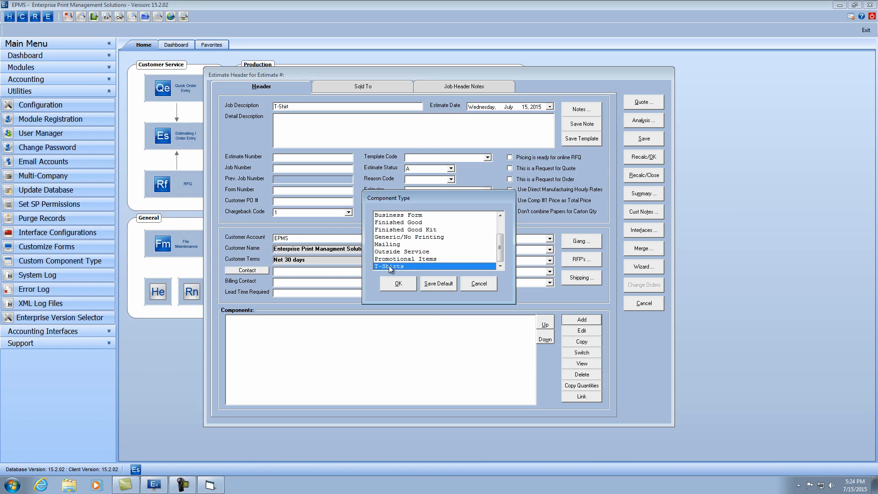
left_click(395, 283)
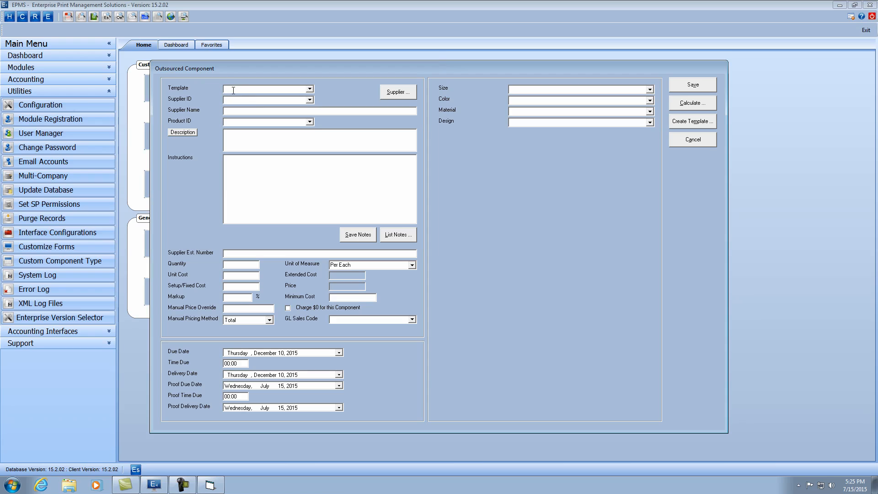
Step: Search the suppliers by name starting with "t" and select Thomas Kitchen & Bath as the component's supplier
left_click(310, 100)
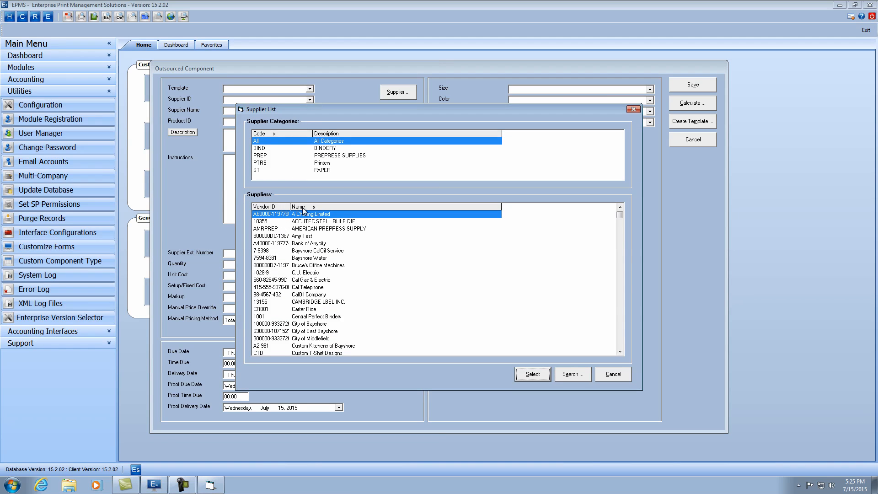
left_click(318, 209)
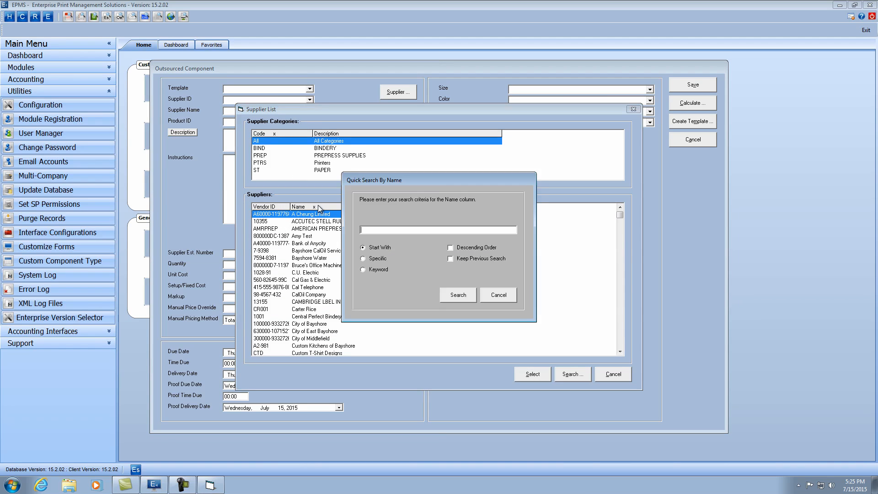
type("t")
key("Return")
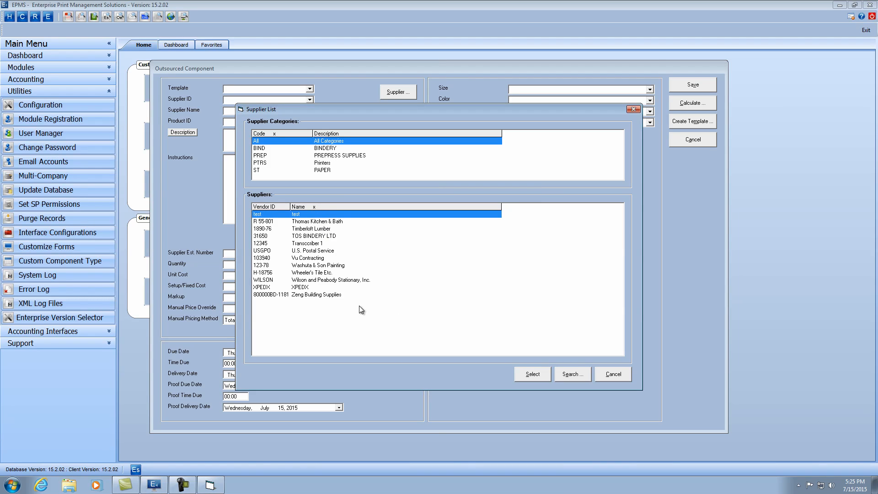
left_click(307, 222)
left_click(532, 375)
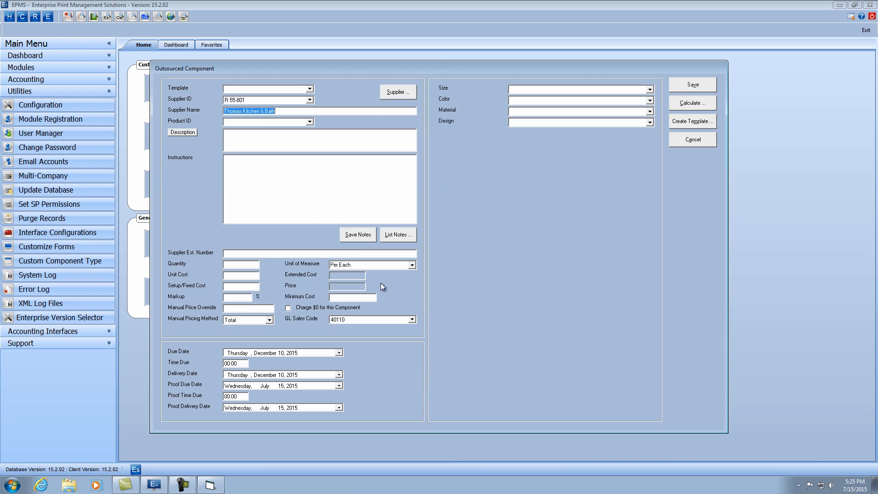
Step: Enter the description T-Shirt and instructions "Vendor Instructions", and set the quantity to 5000 with unit of measure Per Each
left_click(262, 142)
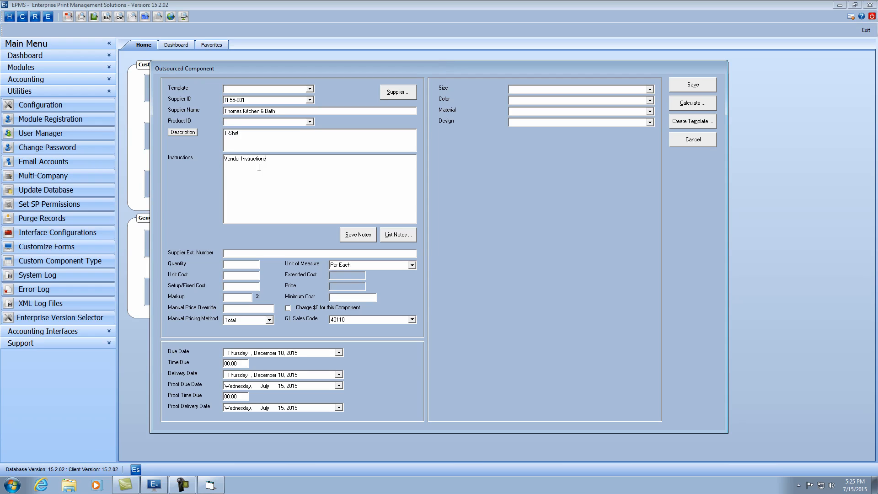
left_click(243, 264)
type("5000")
left_click(412, 266)
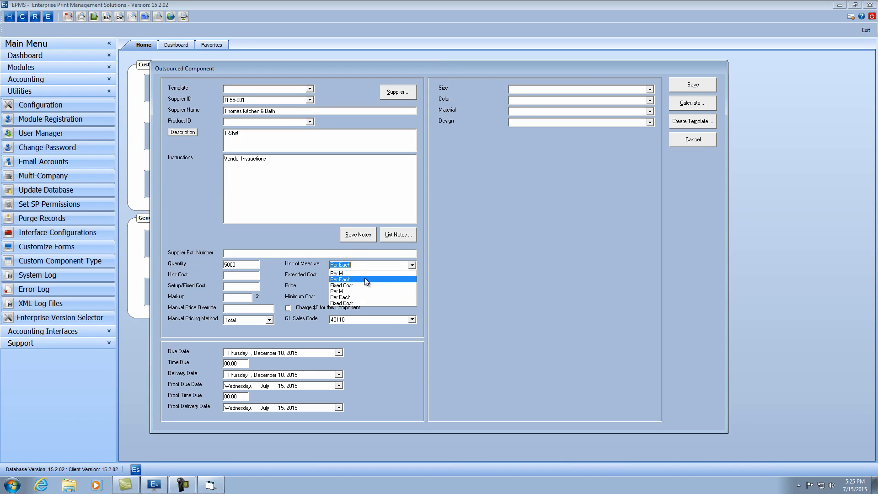
left_click(349, 278)
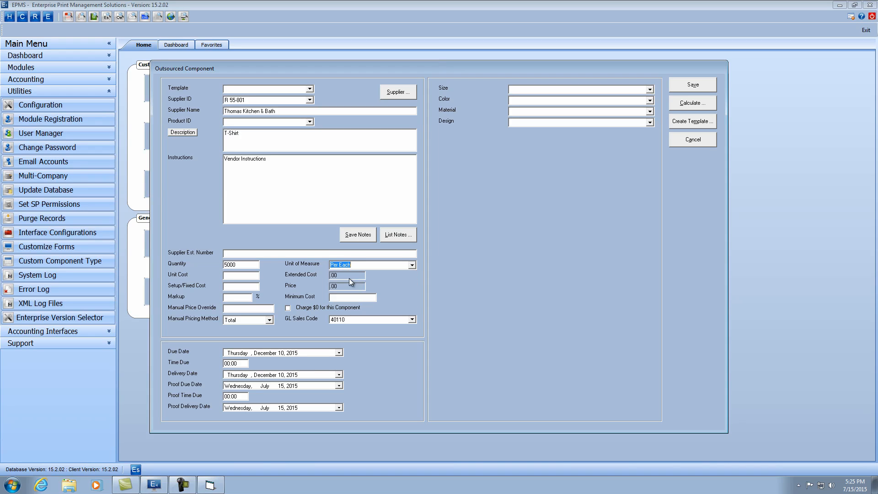
Step: Set the unit cost to $2.00, the setup/fixed cost to $20.00 and the markup to 30%
left_click(238, 275)
left_click(228, 287)
left_click(249, 299)
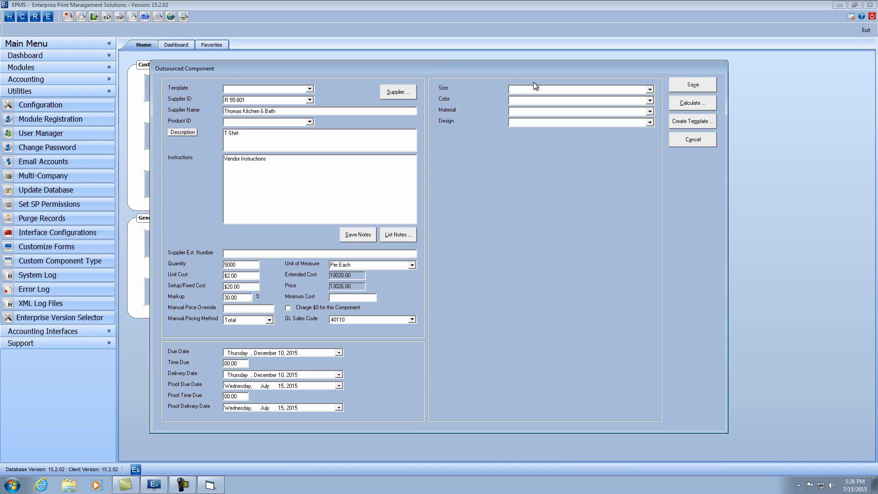
Step: Specify the T-shirt as size Small, color Black, material Polyester and design "Design Provided by Customer"
left_click(649, 91)
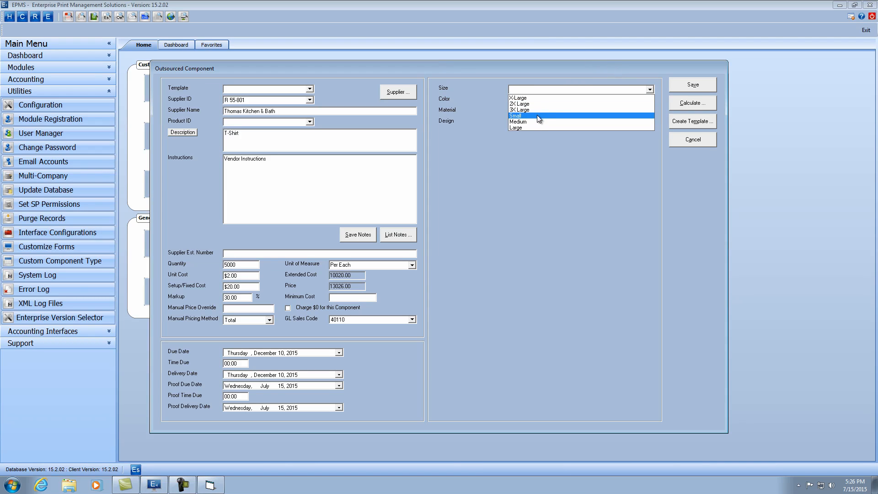
left_click(537, 115)
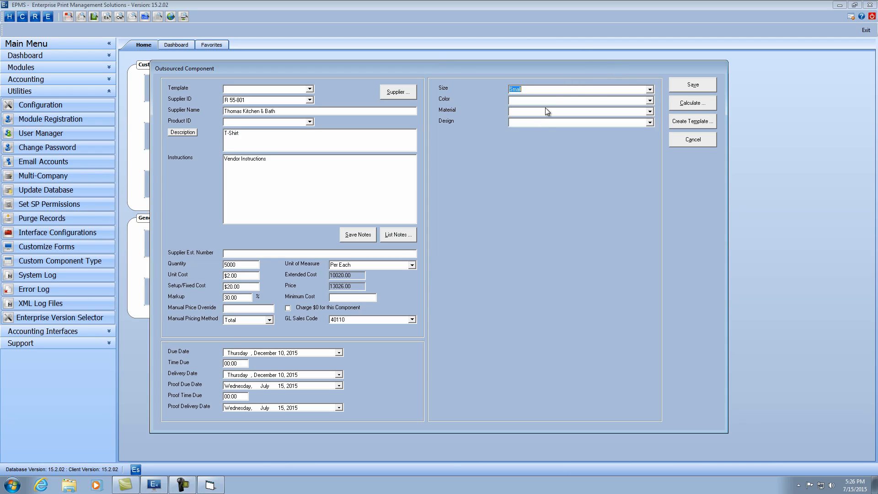
left_click(650, 100)
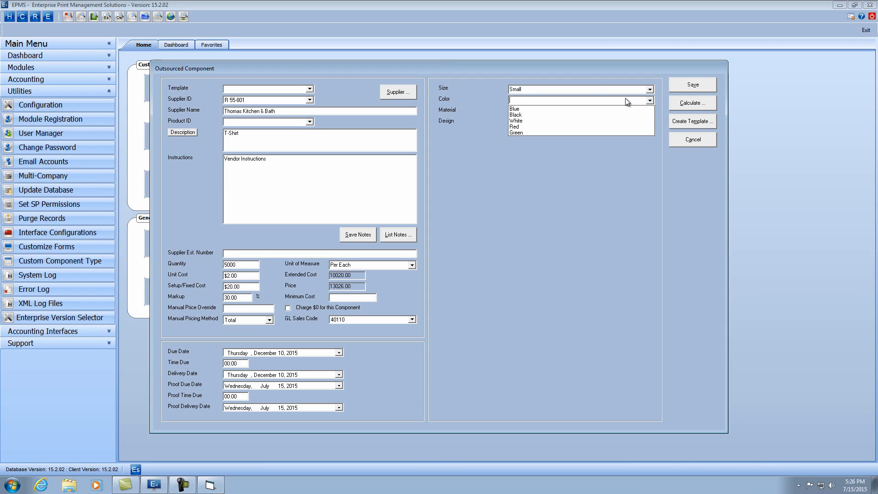
left_click(534, 115)
left_click(650, 111)
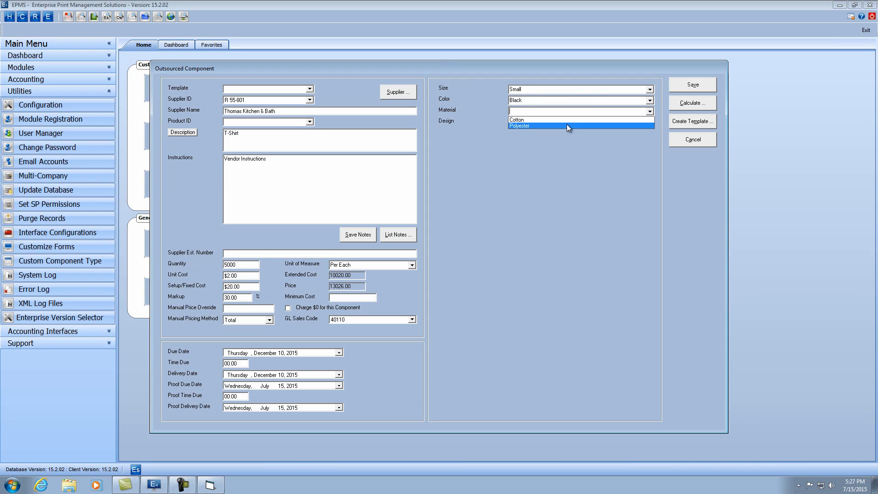
left_click(576, 125)
left_click(650, 122)
left_click(563, 136)
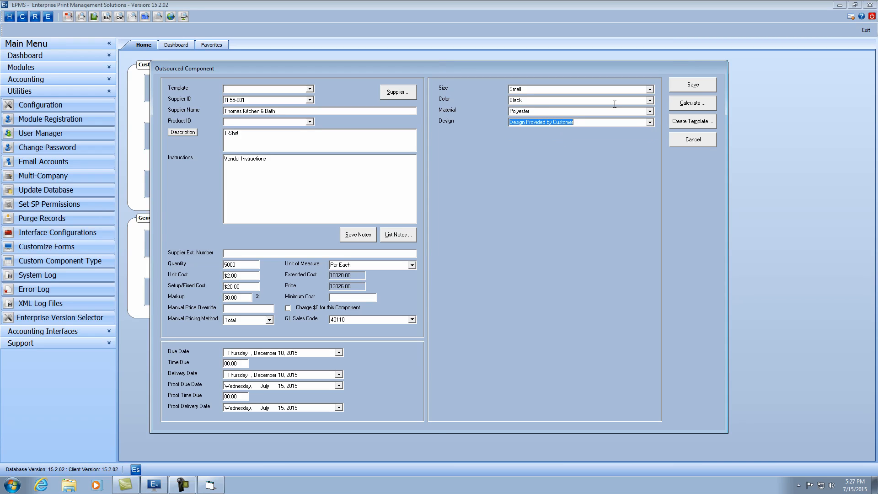
Step: Calculate the component to review its cost report, close the report, and save the component to the estimate
left_click(698, 103)
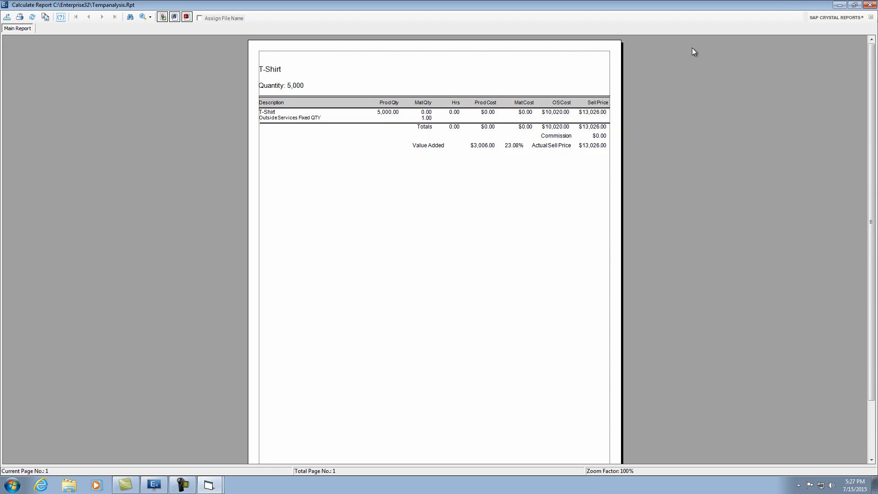
left_click(869, 5)
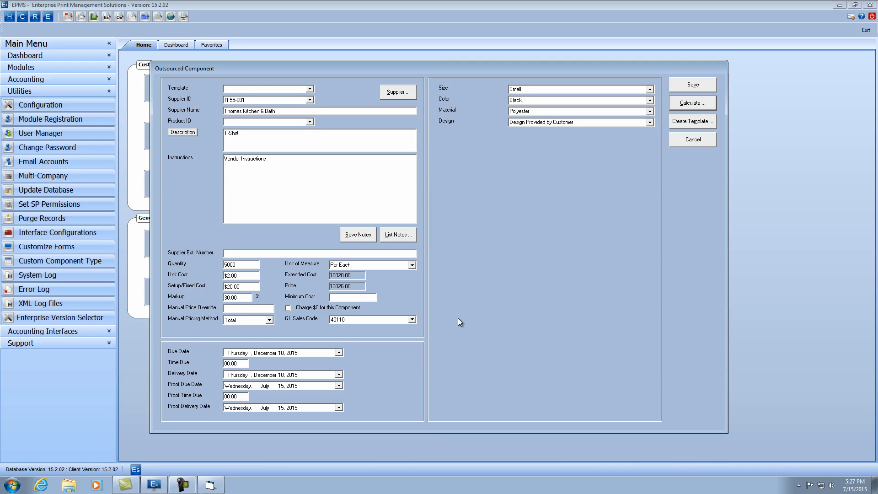
left_click(702, 86)
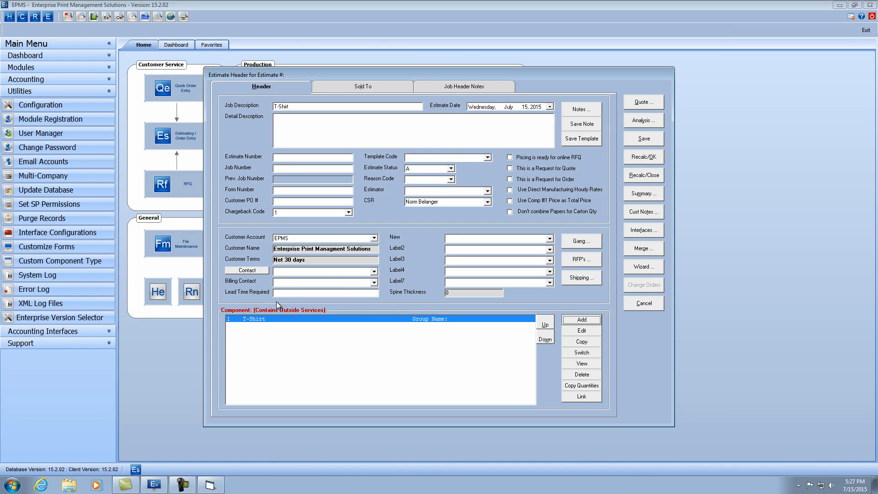
Step: Save the T-shirt estimate
left_click(646, 139)
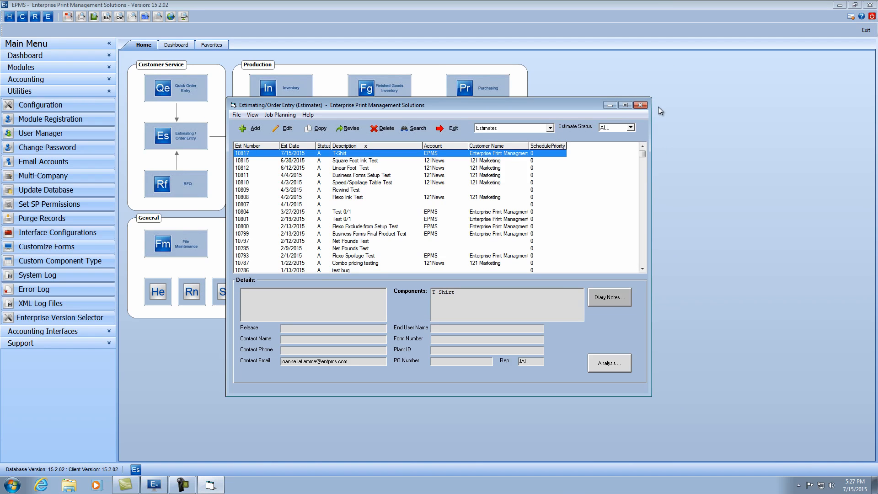
Step: Review the user-defined fields set up for the T-Shirts, Promotional Items and Outside Service custom components in File Maintenance, and close it
left_click(173, 247)
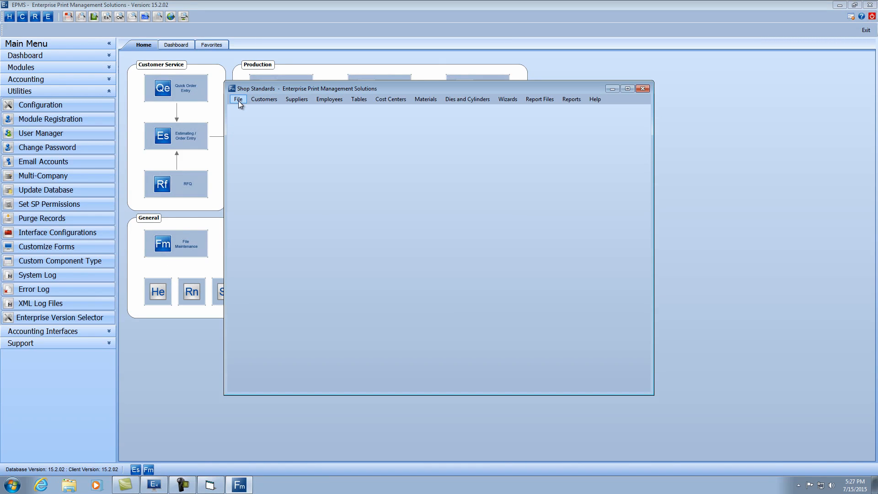
left_click(239, 99)
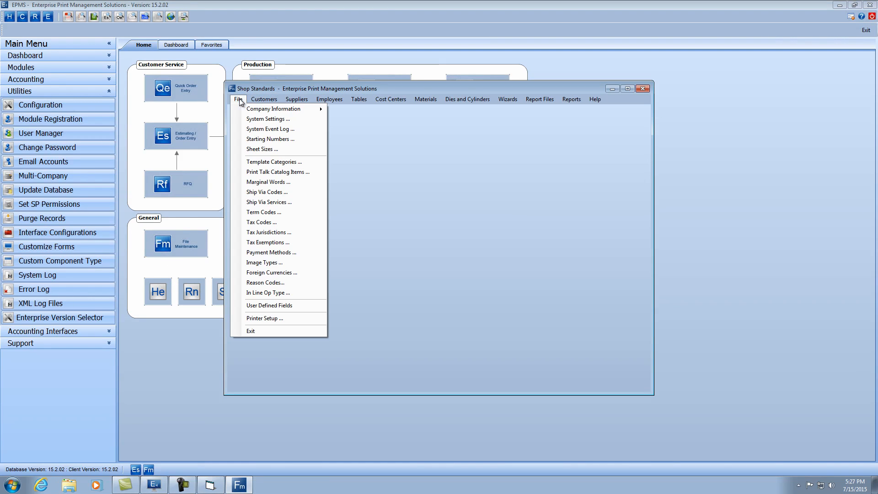
left_click(266, 305)
left_click_drag(310, 127, 312, 167)
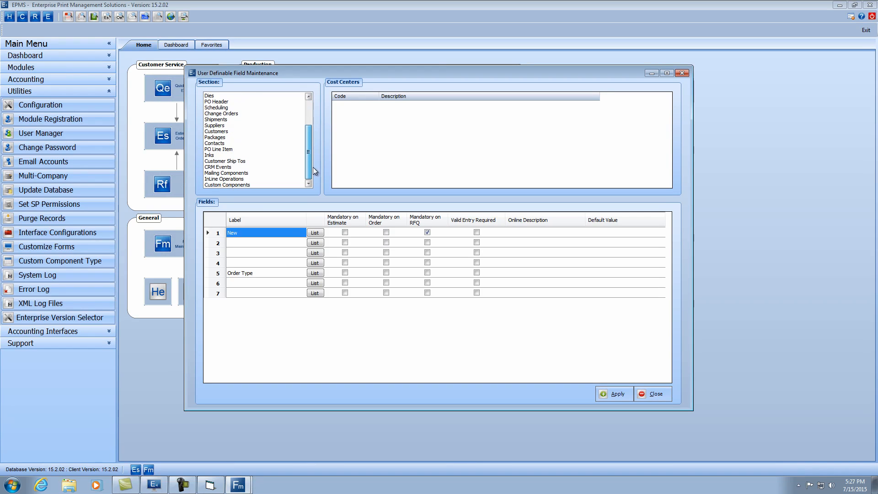
left_click(232, 185)
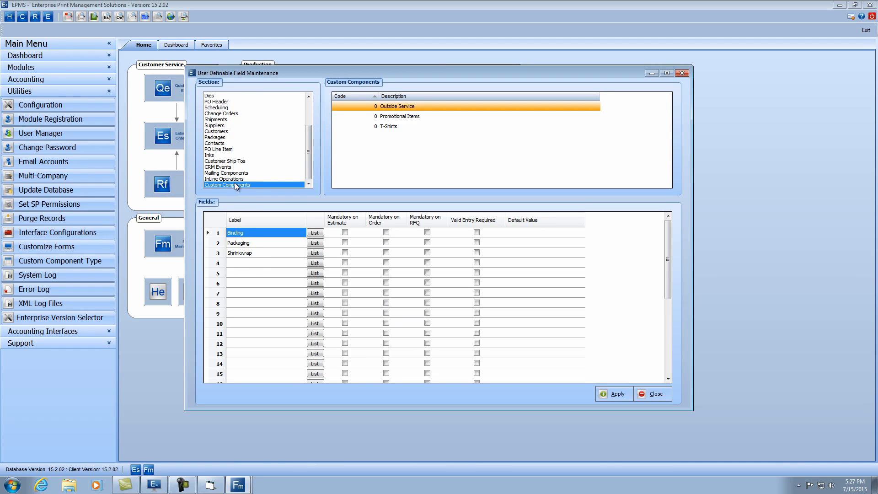
left_click(390, 128)
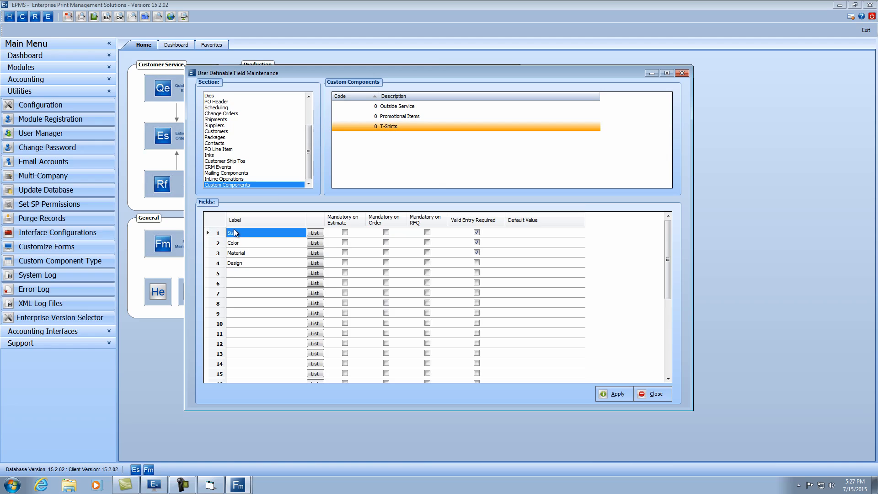
left_click(390, 117)
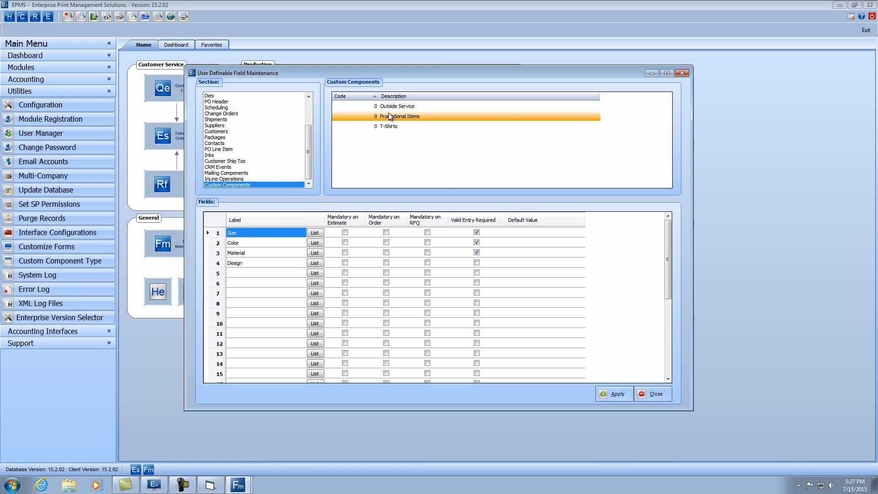
left_click(388, 106)
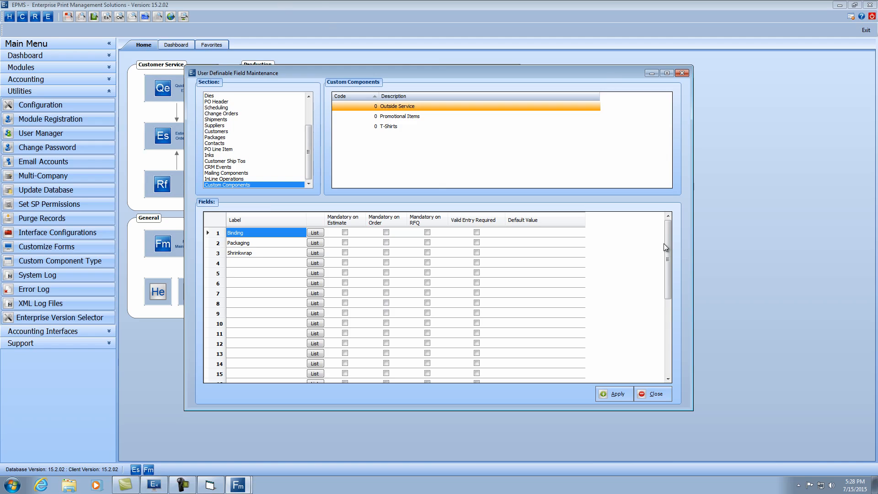
left_click(657, 393)
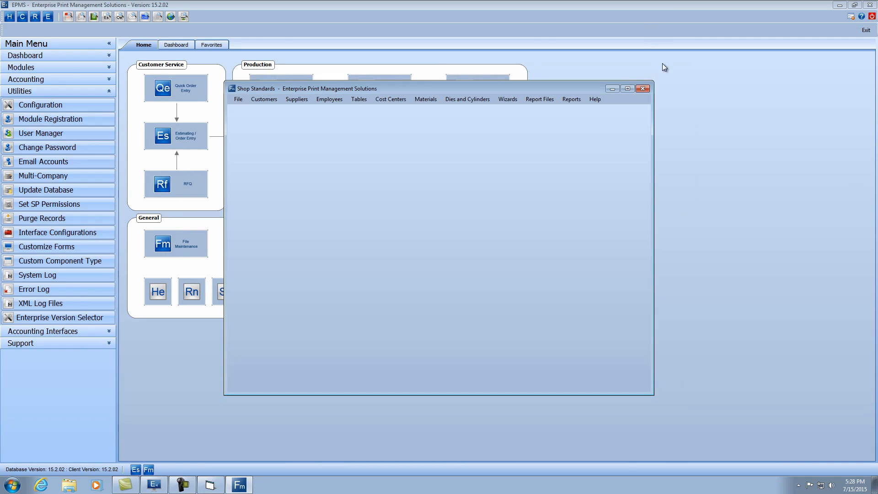
left_click(646, 88)
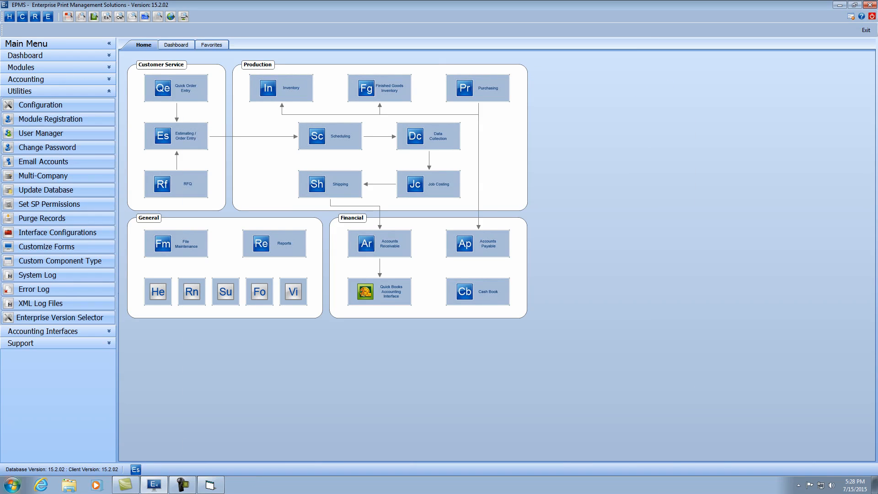
Step: Preview the customer quotation for all components of the T-shirt estimate on screen, and close it
left_click(218, 482)
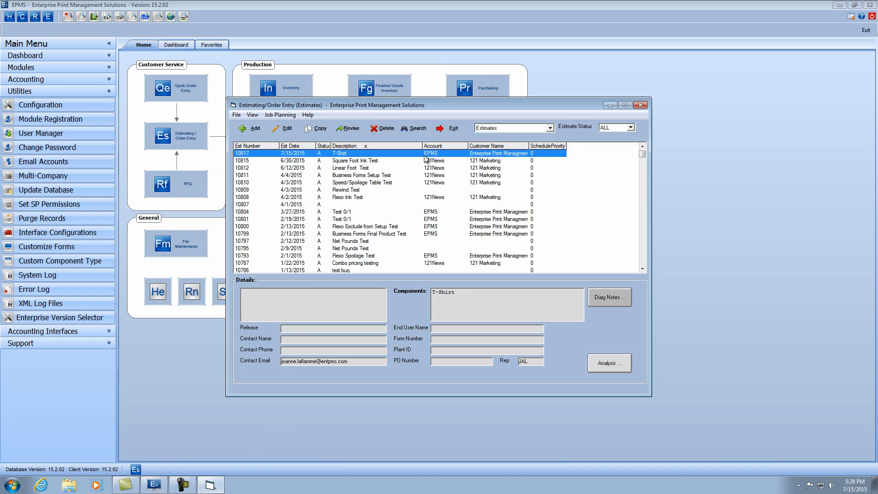
left_click(252, 115)
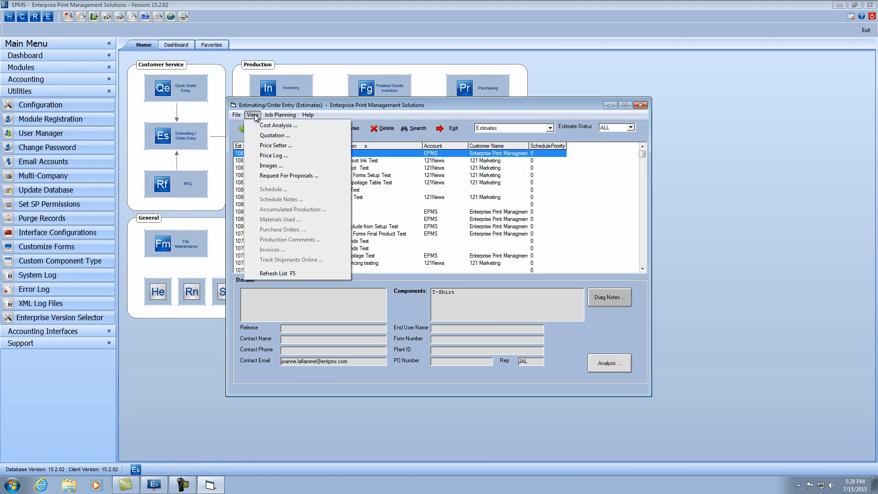
left_click(271, 135)
left_click(469, 315)
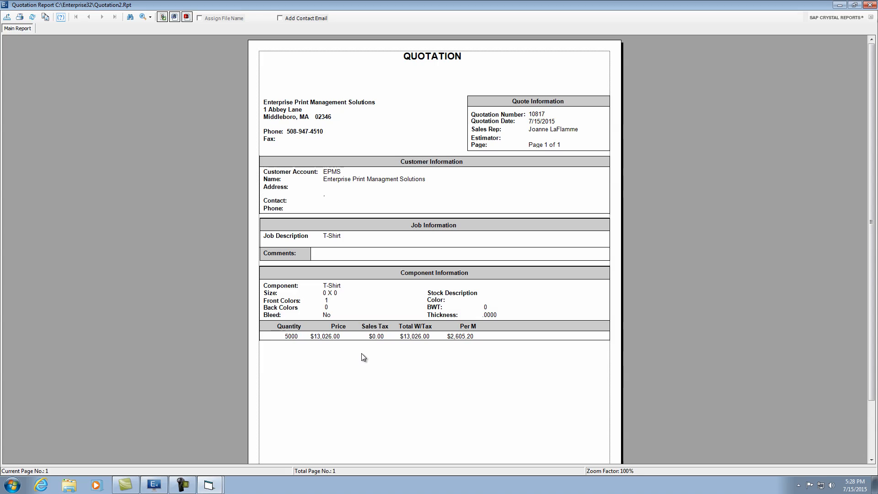
left_click(872, 5)
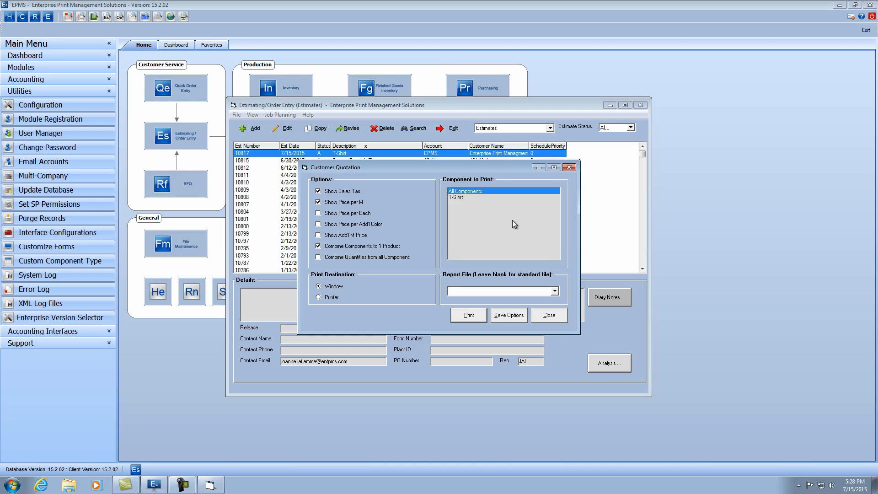
left_click(562, 319)
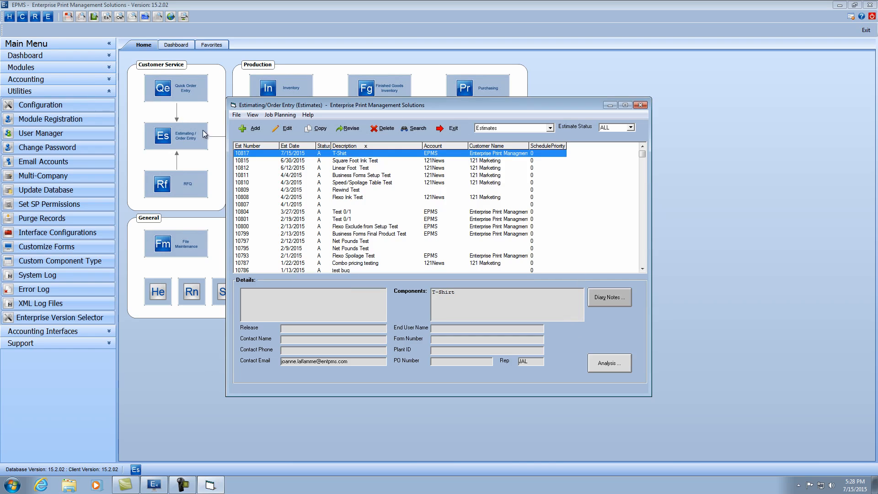
Step: Convert the T-shirt estimate to an order for the 5000 quantity and save the job
left_click(237, 115)
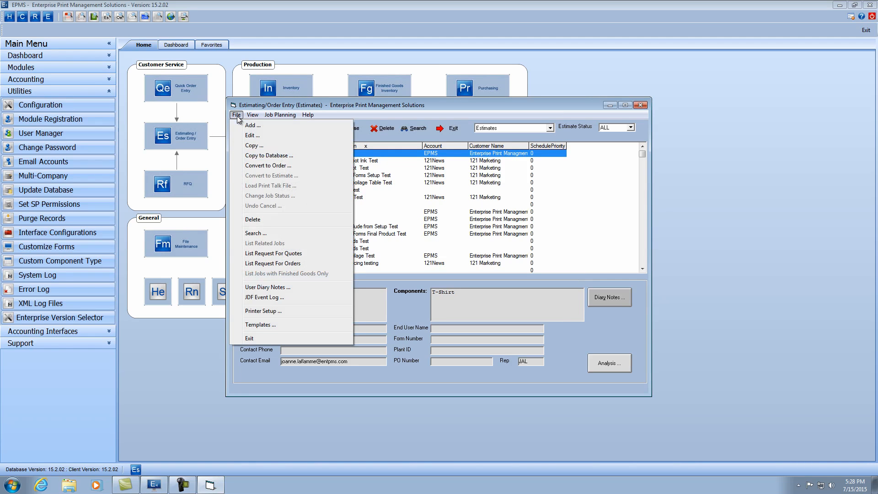
left_click(257, 165)
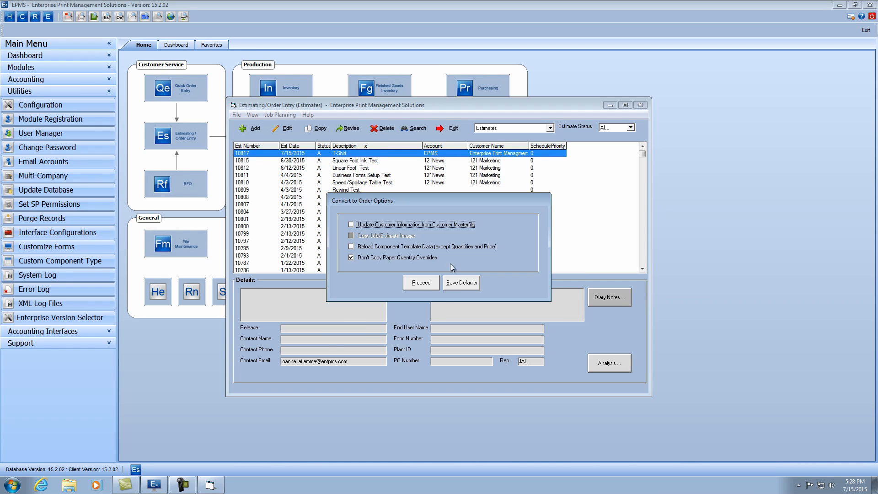
left_click(420, 284)
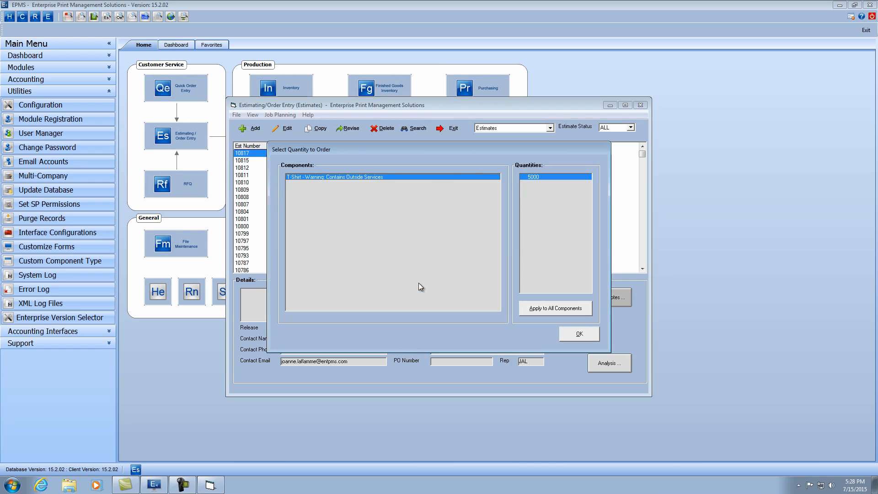
left_click(590, 333)
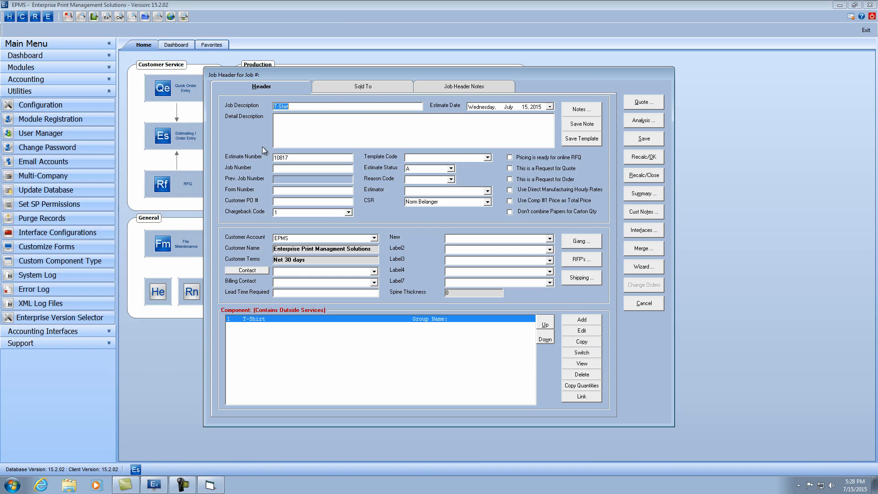
left_click(640, 143)
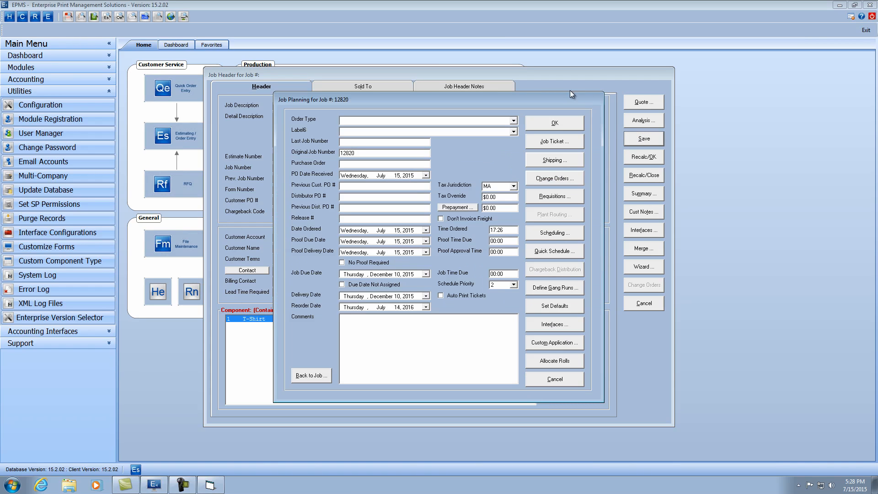
Step: Preview the order's combined job ticket for all departments and components on screen, and close it
left_click(549, 142)
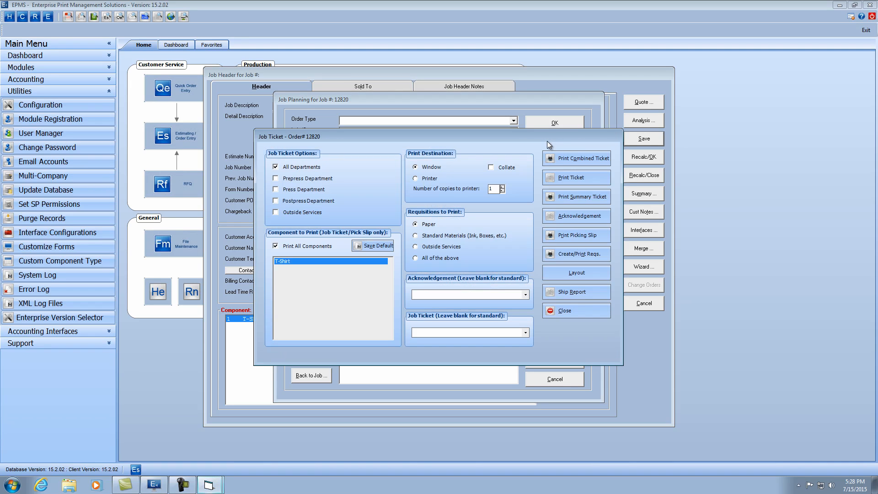
left_click(580, 158)
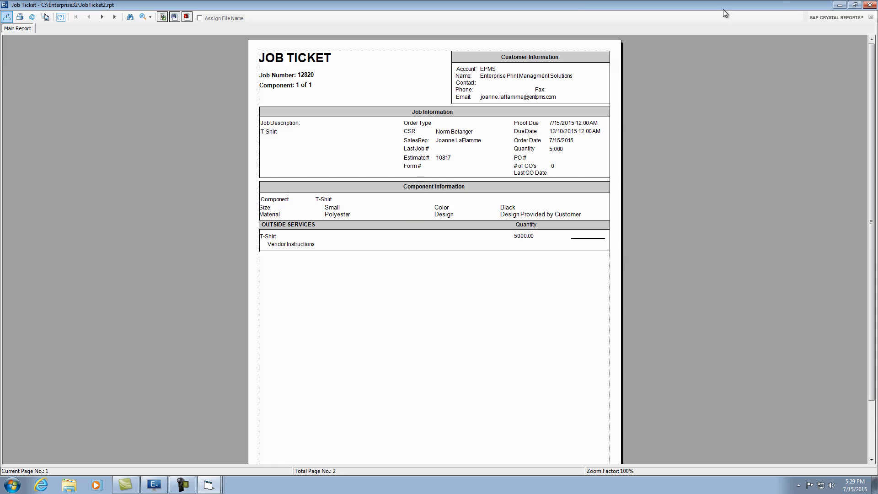
left_click(869, 4)
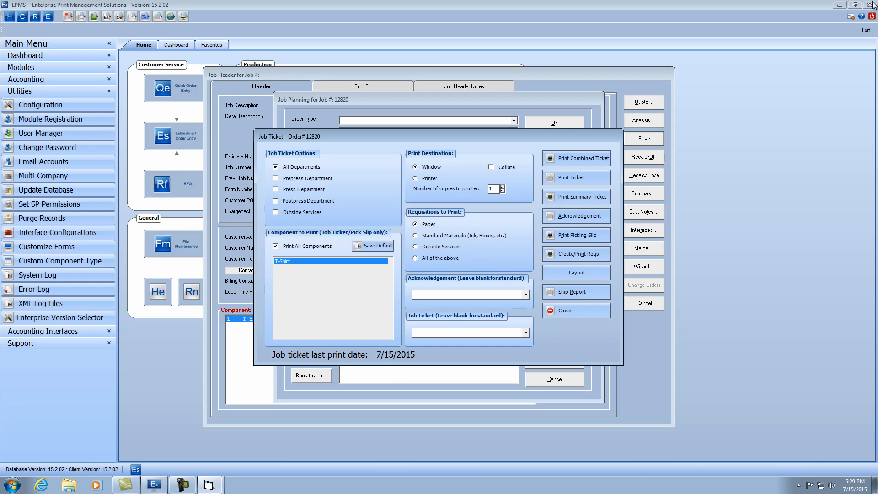
left_click(602, 308)
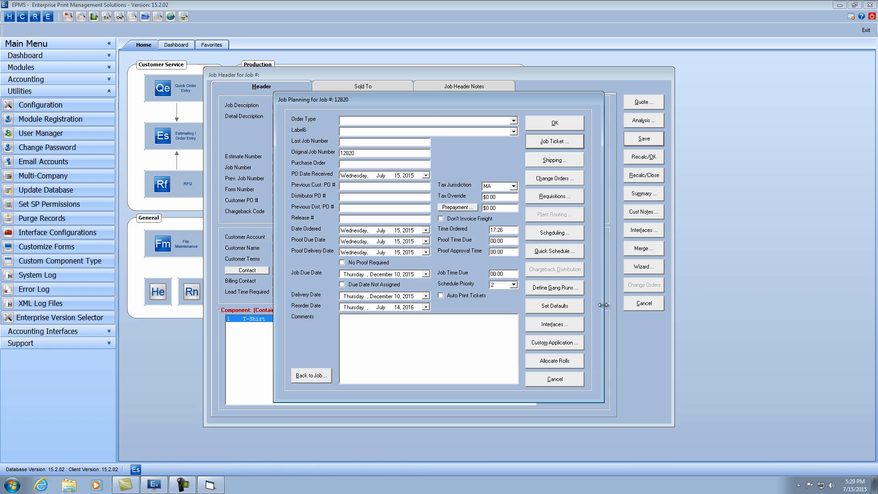
Step: Create a requisition for the job's T-Shirt outside service
left_click(554, 196)
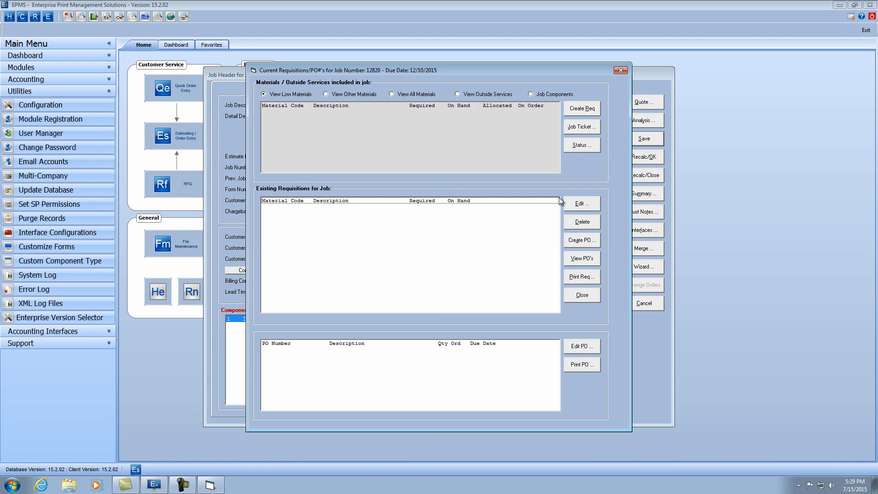
left_click(457, 95)
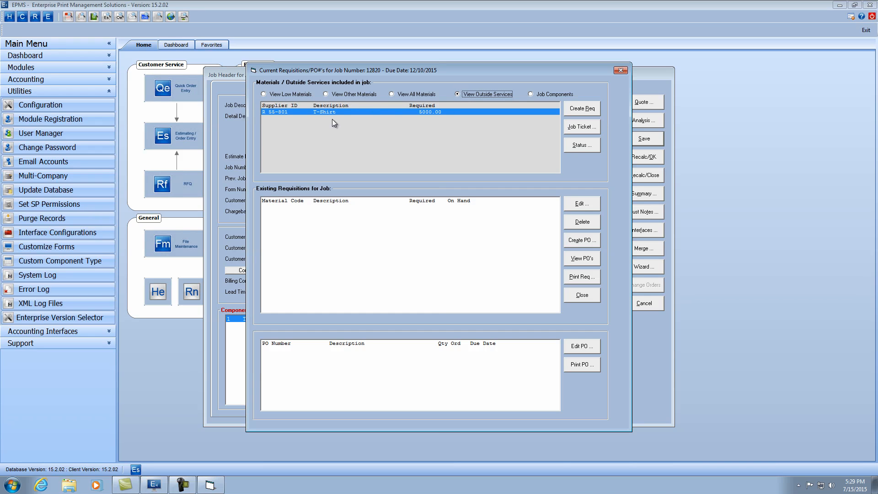
left_click(580, 107)
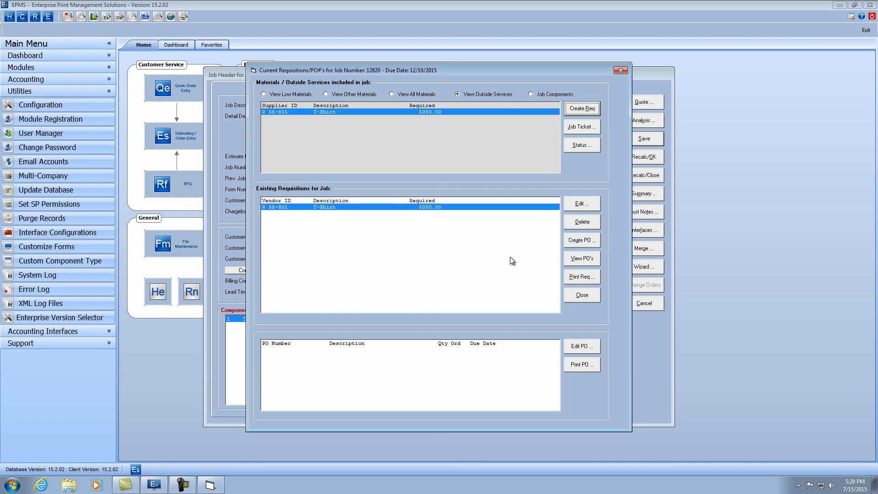
Step: Create a purchase order from the T-Shirt requisition and preview it on screen down to the total
left_click(590, 246)
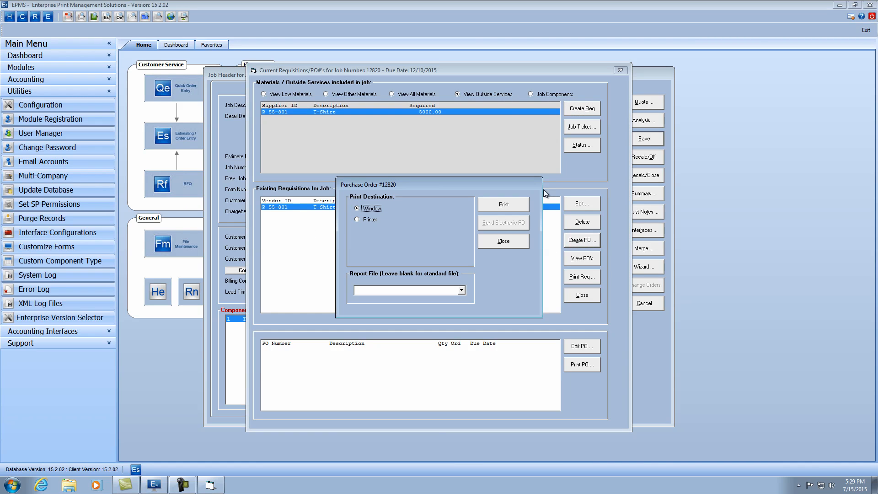
left_click(525, 205)
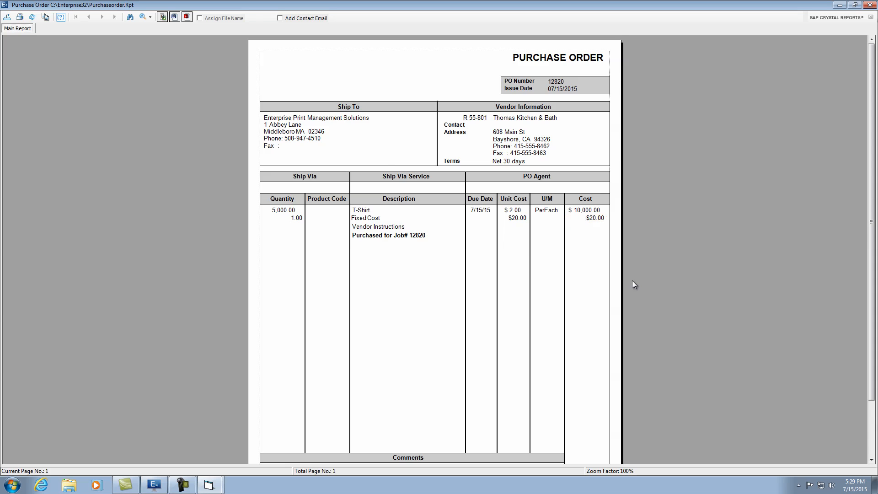
scroll(632, 281, "down", 3)
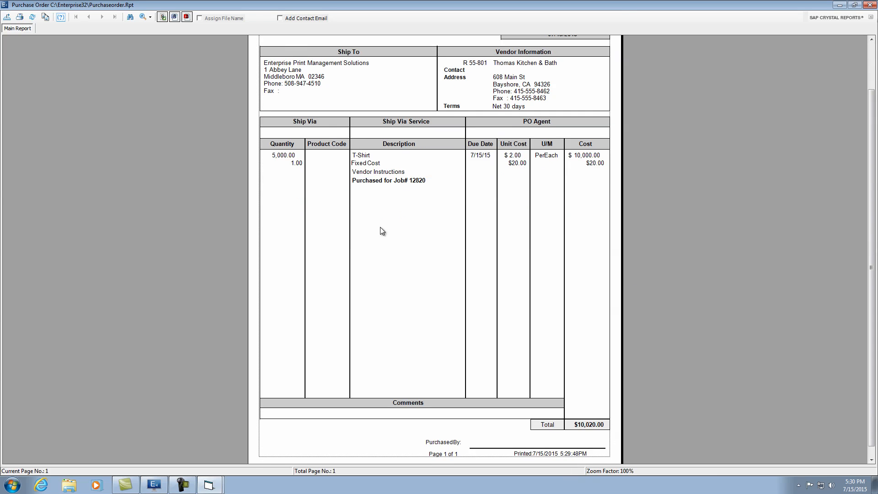